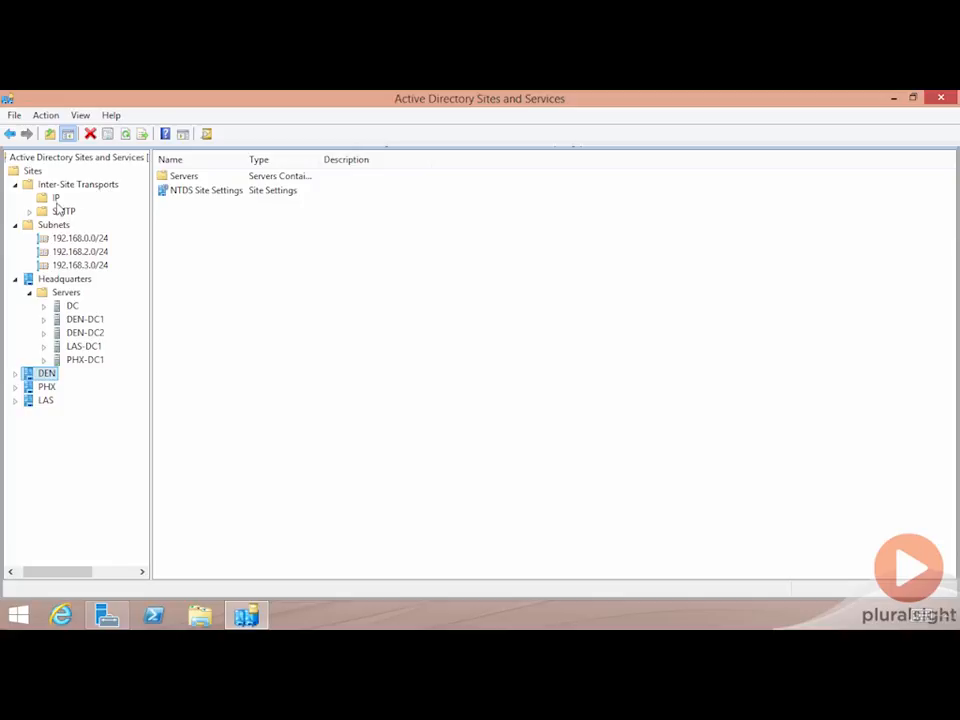
Review the SMTP and IP transports, including the DEFAULTIPSITELINK properties and its replication schedule, without changing anything.
{"action": "left_click", "coordinate": [58, 211]}
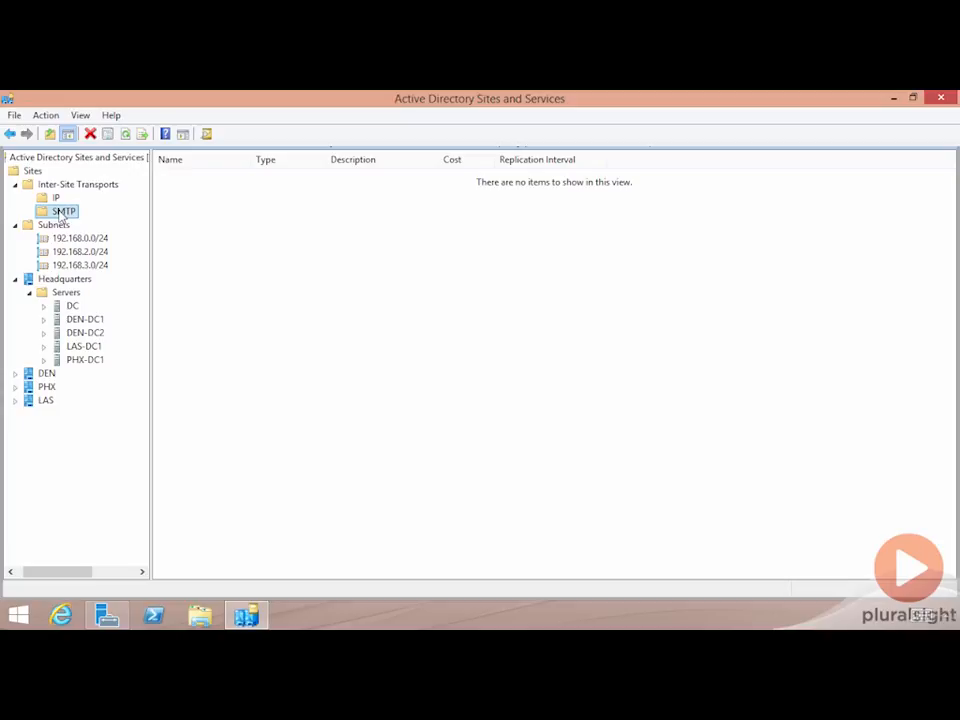
{"action": "left_click", "coordinate": [57, 198]}
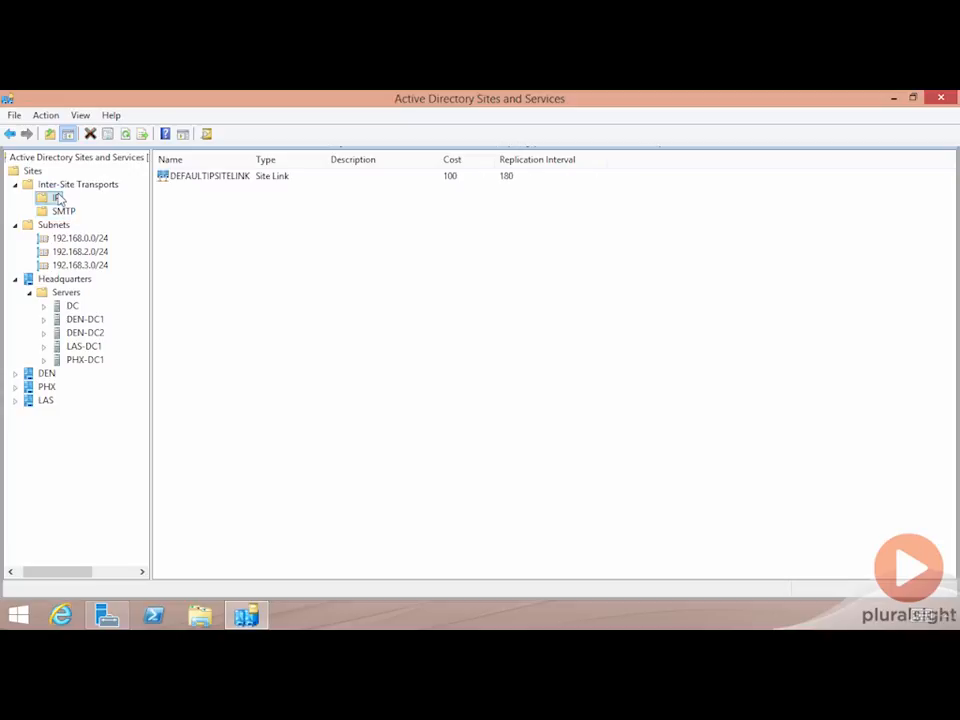
{"action": "left_click", "coordinate": [206, 182]}
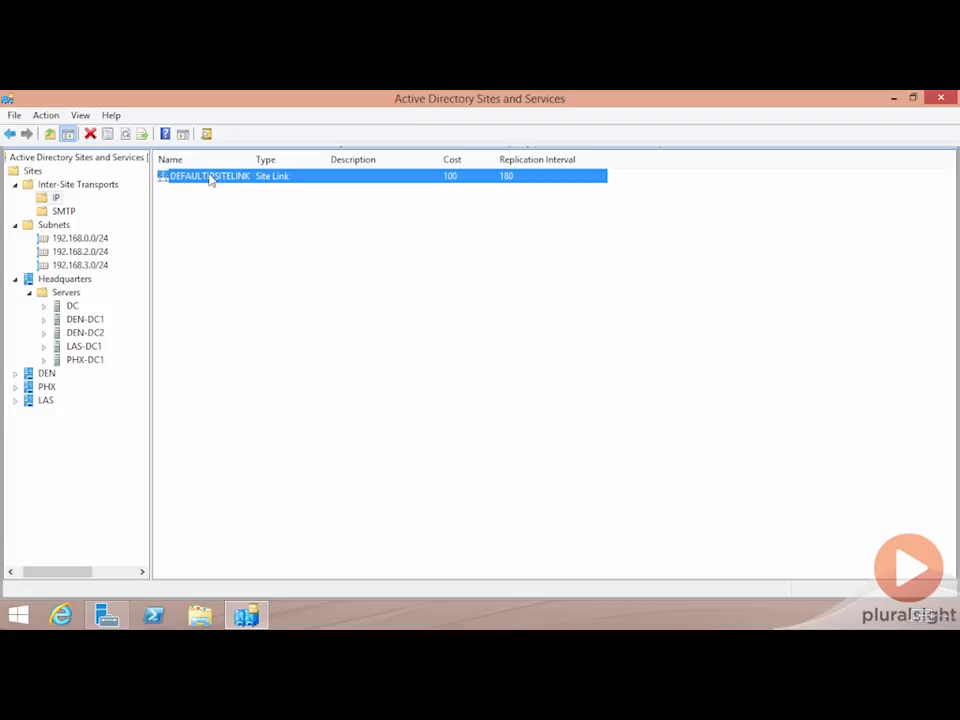
{"action": "double_click", "coordinate": [211, 178]}
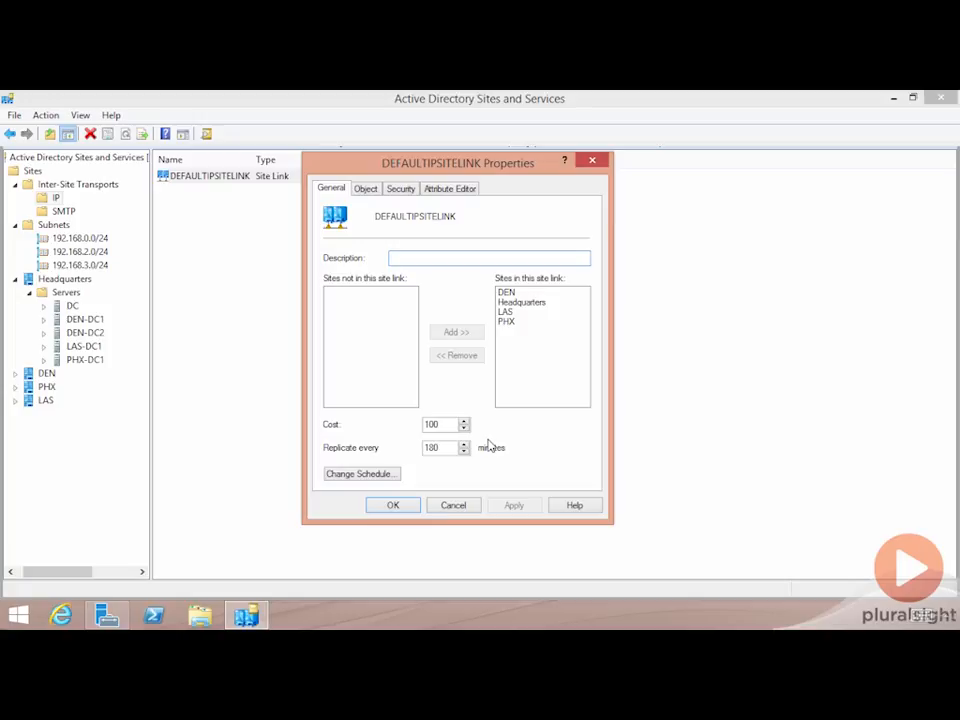
{"action": "left_click", "coordinate": [390, 476]}
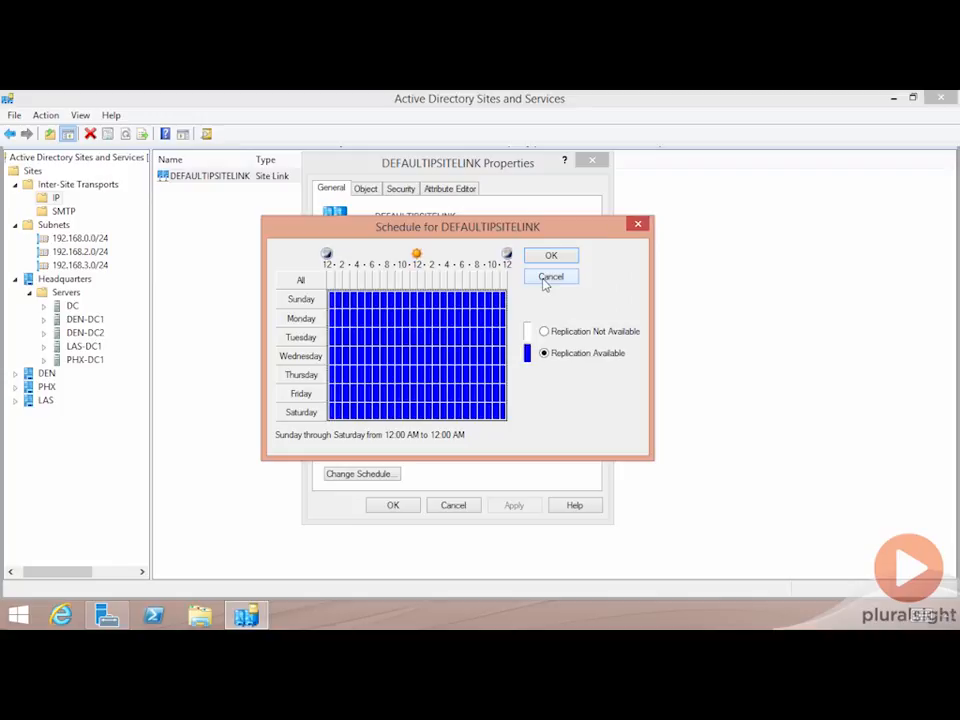
{"action": "left_click", "coordinate": [545, 283]}
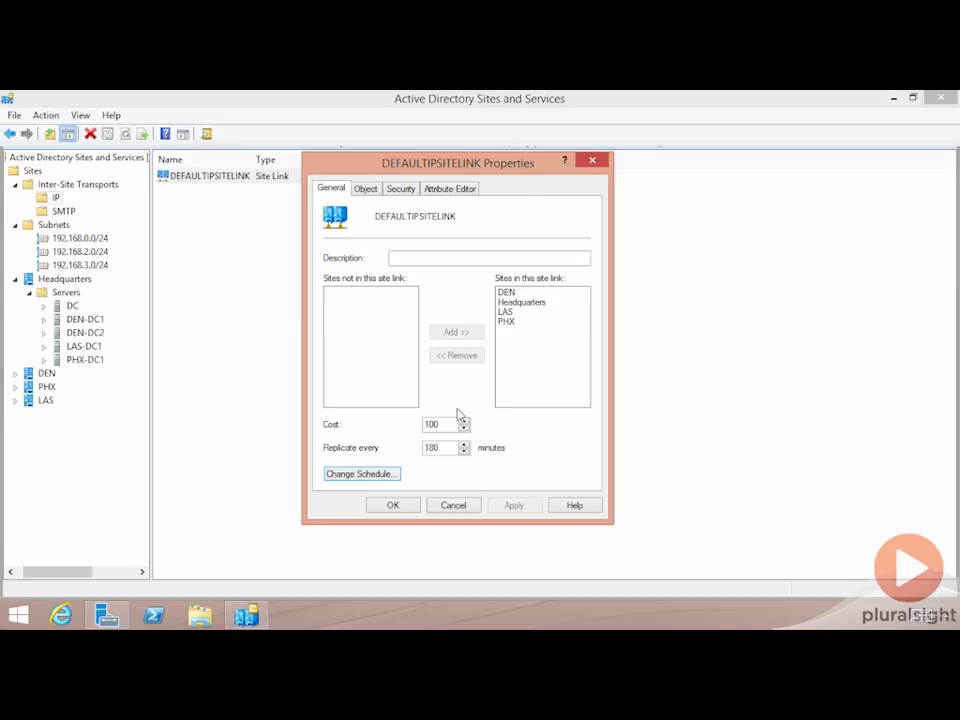
{"action": "left_click", "coordinate": [453, 505]}
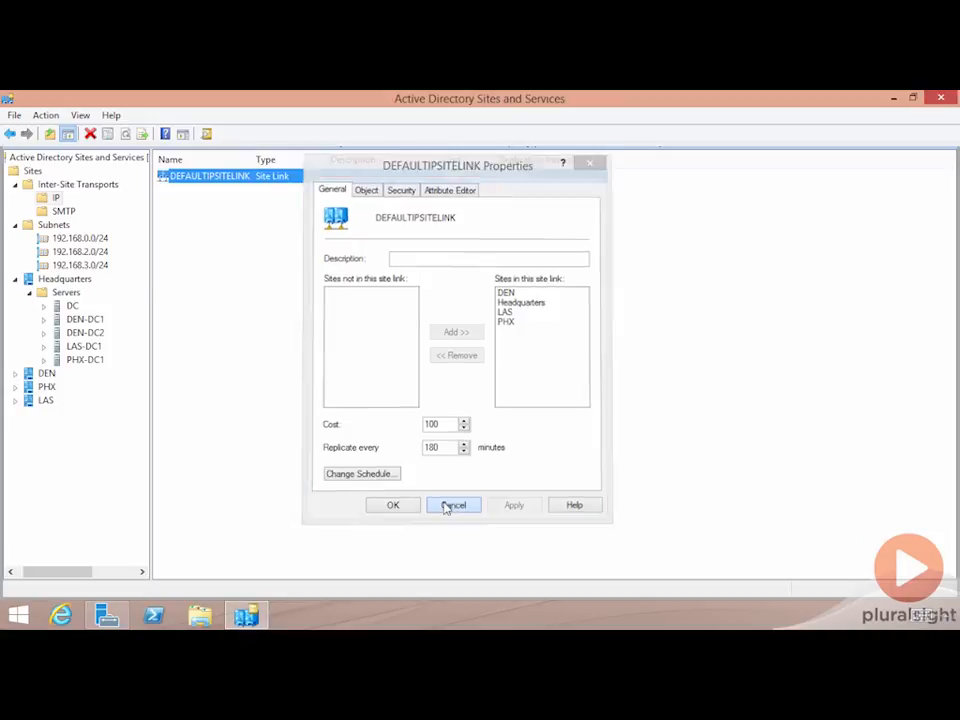
Create a site link named DEN-LAS under the IP transport containing the DEN and LAS sites.
{"action": "right_click", "coordinate": [50, 197]}
{"action": "left_click", "coordinate": [86, 210]}
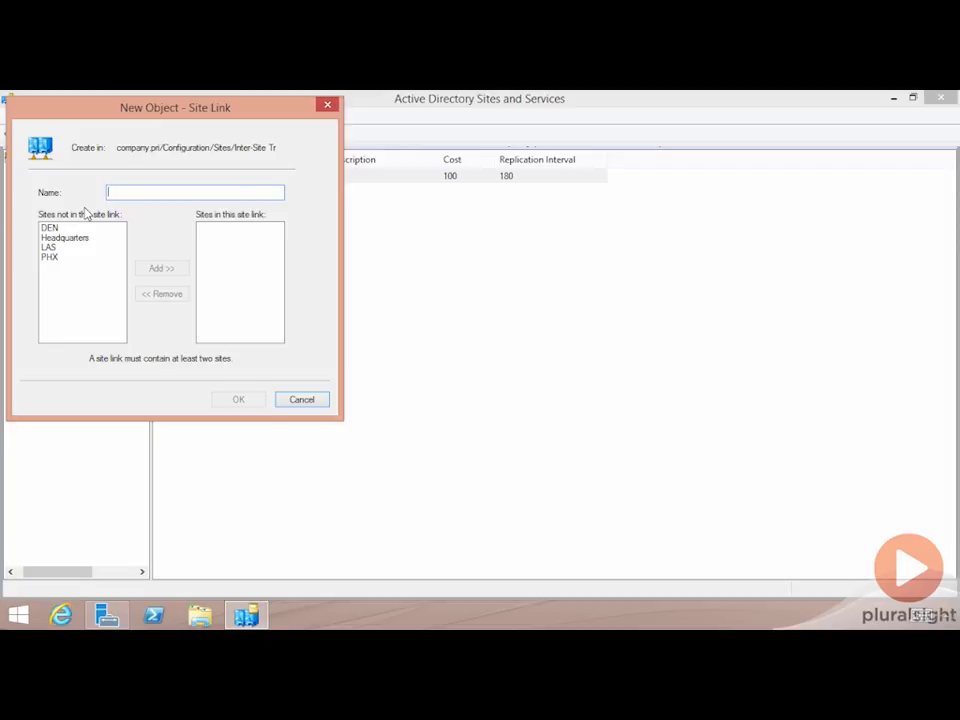
{"action": "type", "text": "DEN-LAS"}
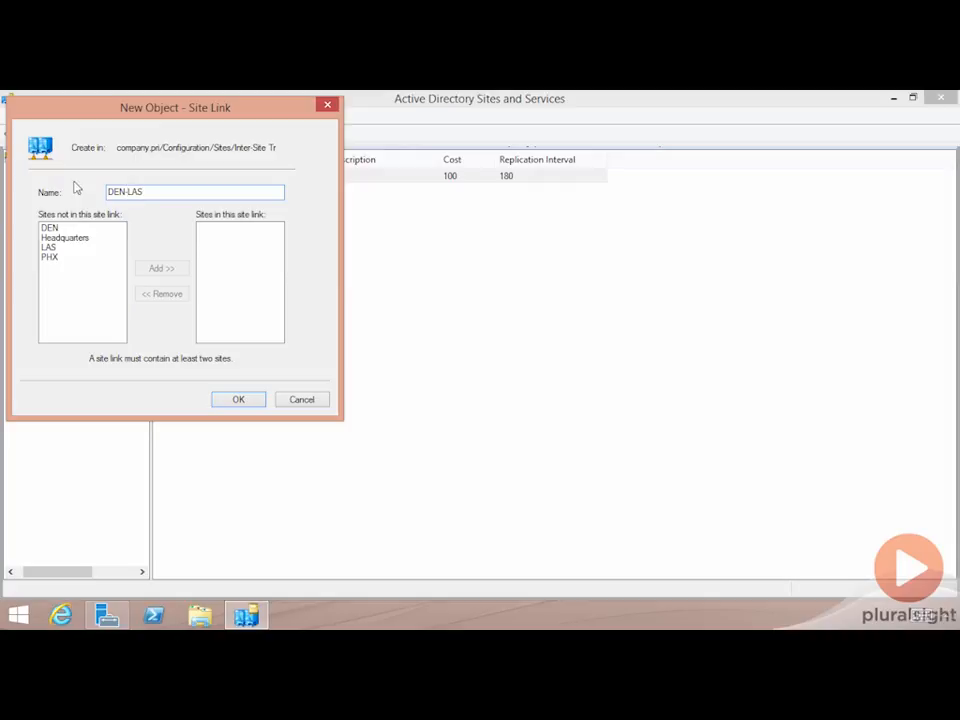
{"action": "left_click", "coordinate": [49, 228]}
{"action": "left_click", "coordinate": [48, 247], "text": "ctrl"}
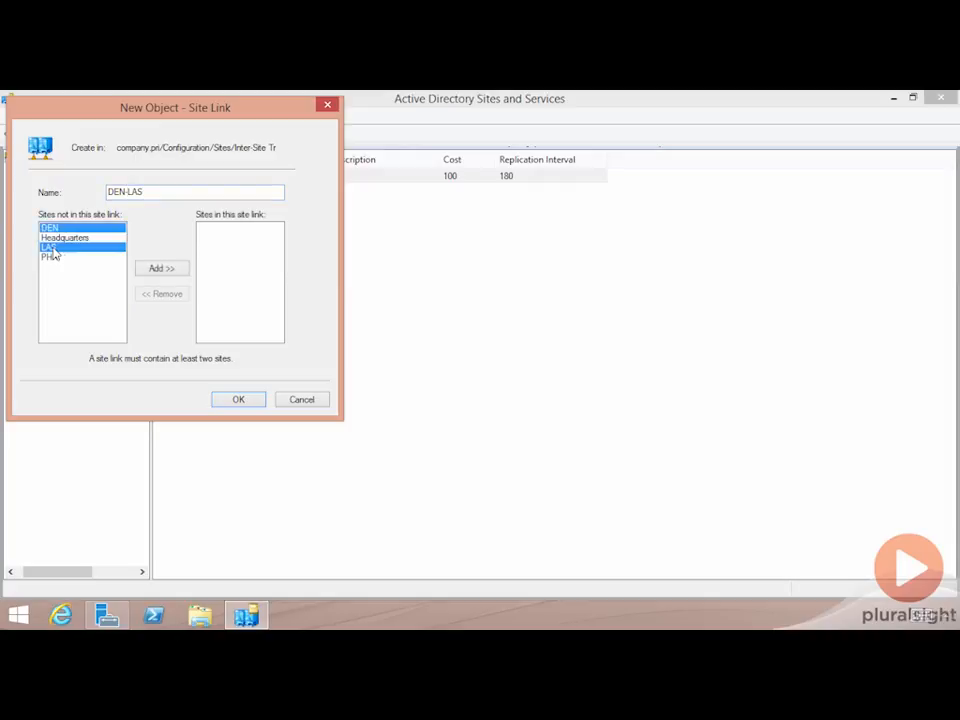
{"action": "left_click", "coordinate": [162, 268]}
{"action": "left_click", "coordinate": [238, 399]}
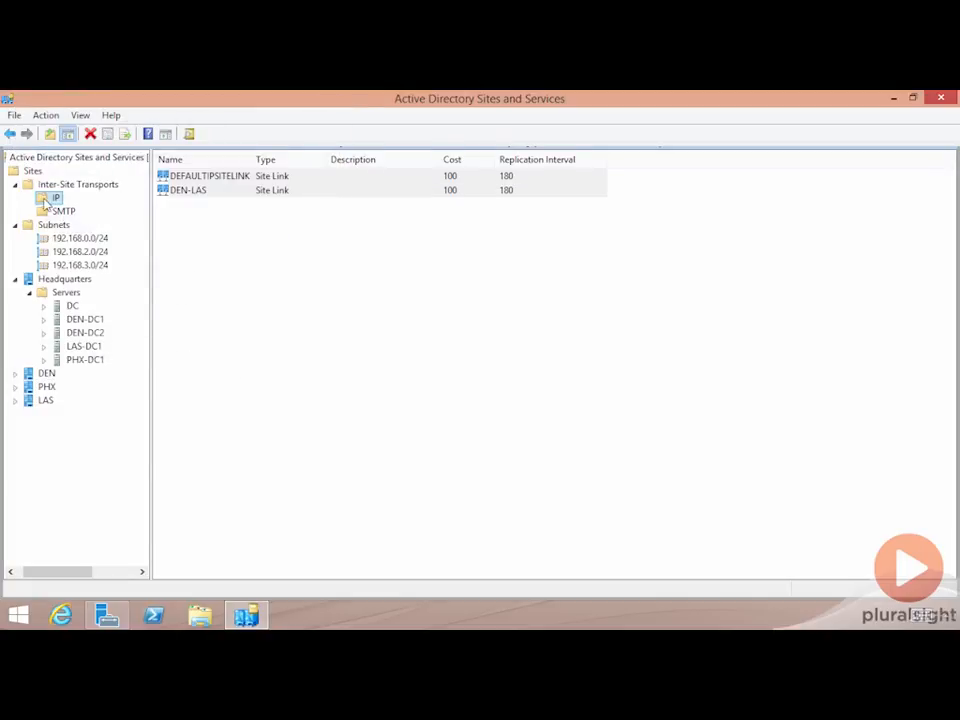
Create a site link named LAS-PHX under the IP transport containing the LAS and PHX sites.
{"action": "right_click", "coordinate": [56, 198]}
{"action": "left_click", "coordinate": [80, 204]}
{"action": "type", "text": "LAS-PHX"}
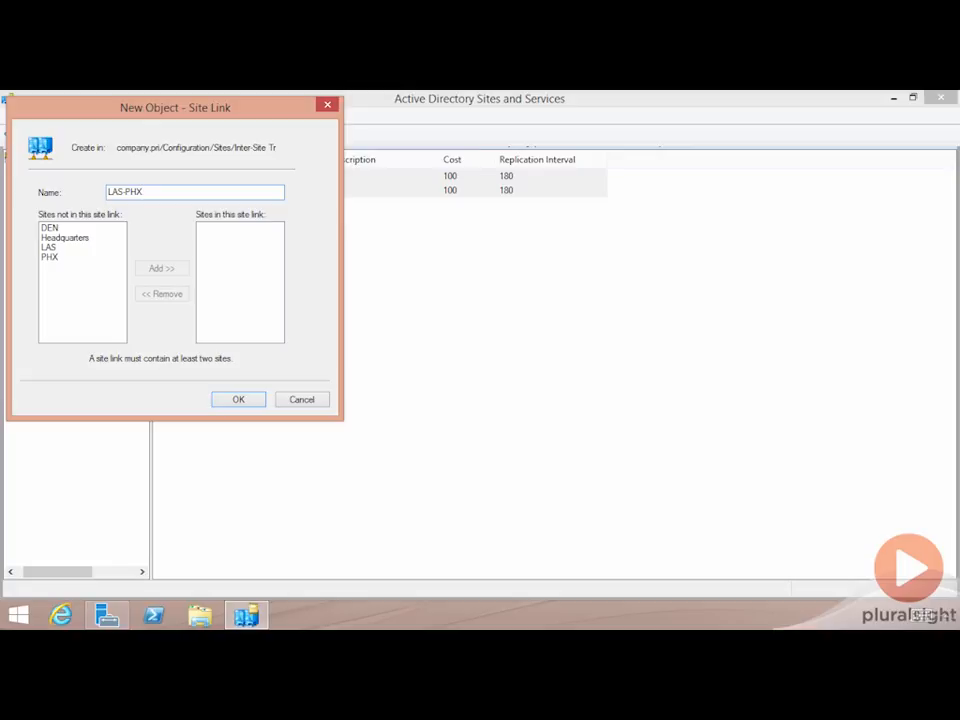
{"action": "left_click", "coordinate": [55, 247]}
{"action": "left_click", "coordinate": [100, 256], "text": "ctrl"}
{"action": "left_click", "coordinate": [153, 269]}
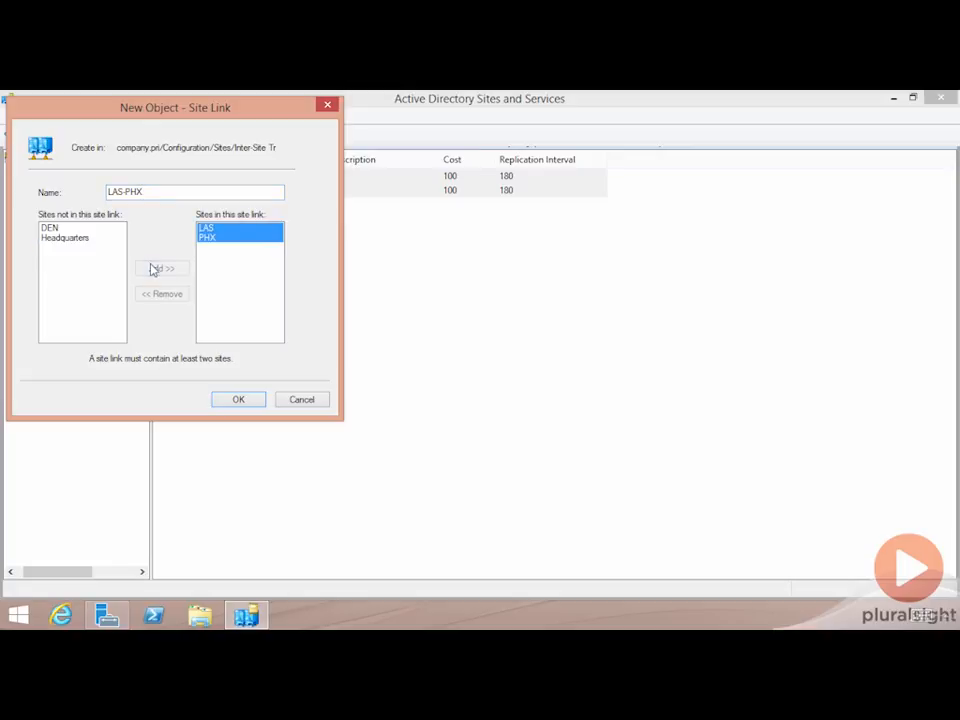
{"action": "left_click", "coordinate": [237, 399]}
Create a site link named DEN-PHX under the IP transport containing the DEN and PHX sites.
{"action": "left_click", "coordinate": [57, 196]}
{"action": "right_click", "coordinate": [64, 198]}
{"action": "left_click", "coordinate": [80, 208]}
{"action": "type", "text": "DEN-PHX"}
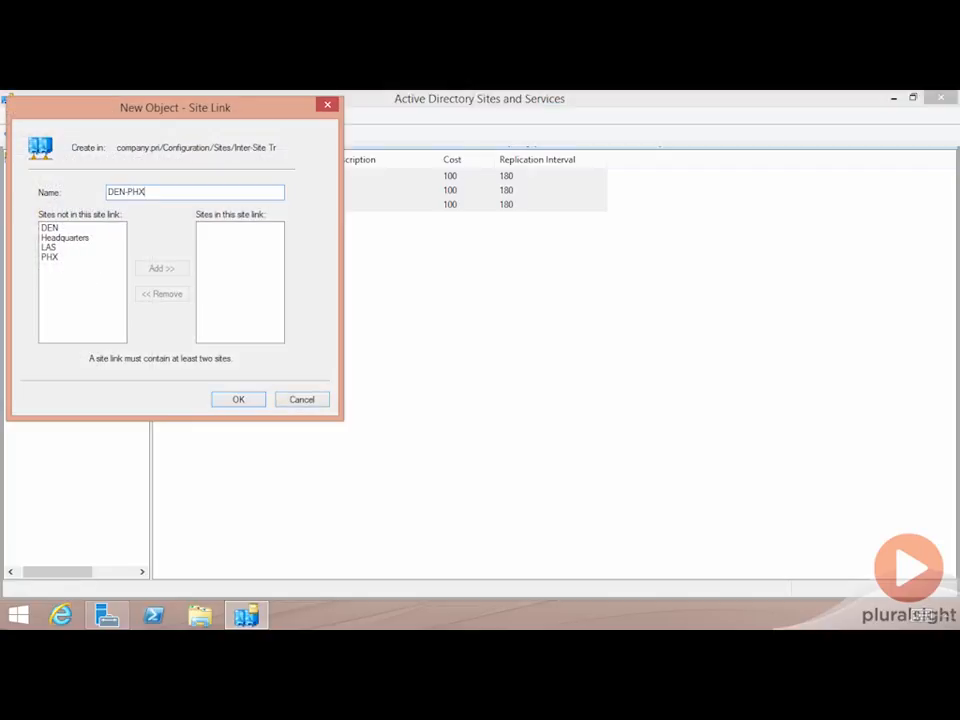
{"action": "left_click", "coordinate": [50, 228]}
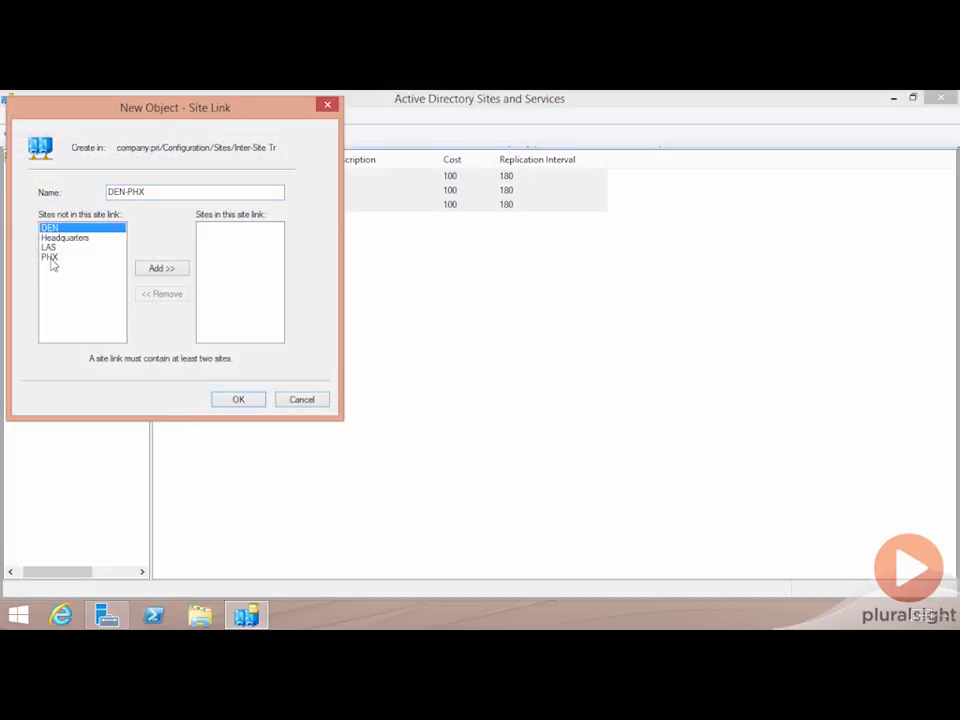
{"action": "left_click", "coordinate": [50, 257], "text": "ctrl"}
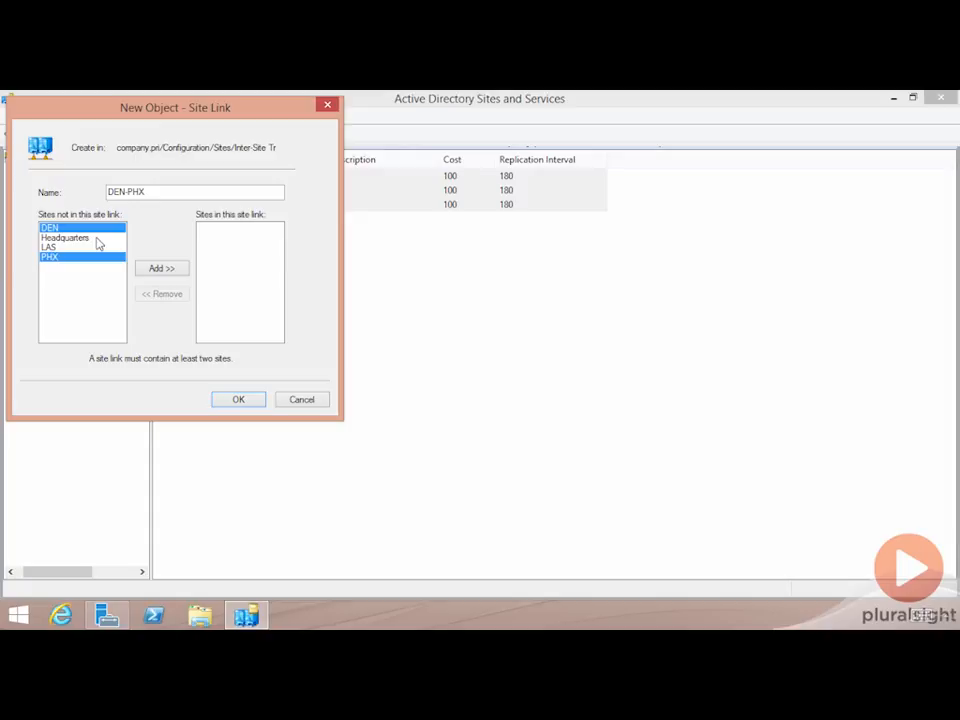
{"action": "left_click", "coordinate": [161, 270]}
{"action": "left_click", "coordinate": [221, 399]}
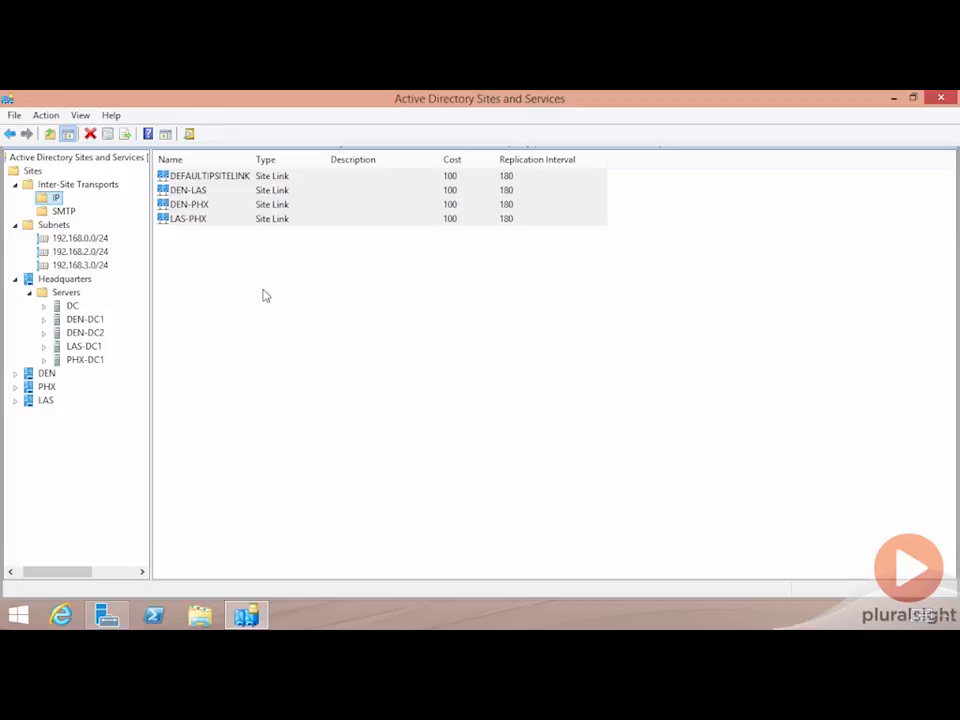
Examine the DEN-LAS site link's properties and replication schedule, leaving the schedule as it is.
{"action": "left_click", "coordinate": [176, 194]}
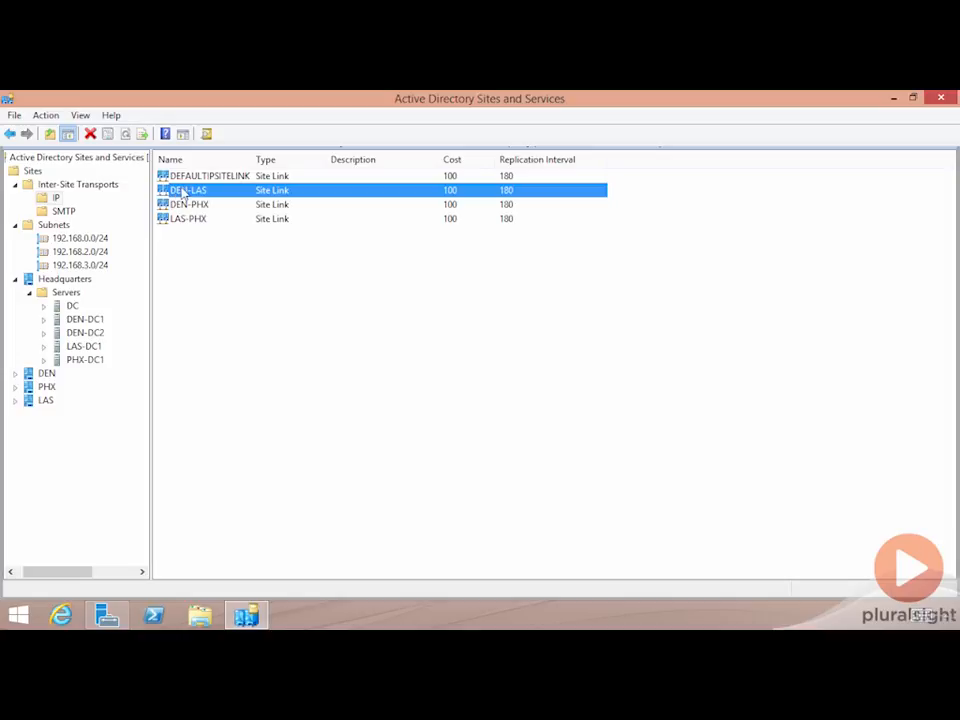
{"action": "double_click", "coordinate": [180, 190]}
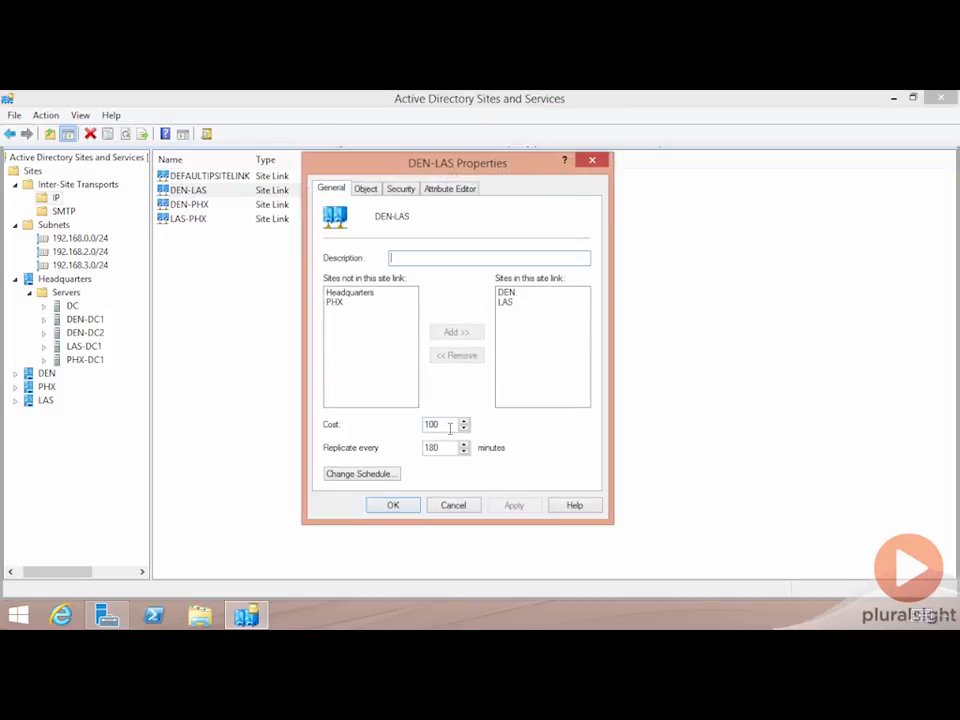
{"action": "left_click", "coordinate": [364, 475]}
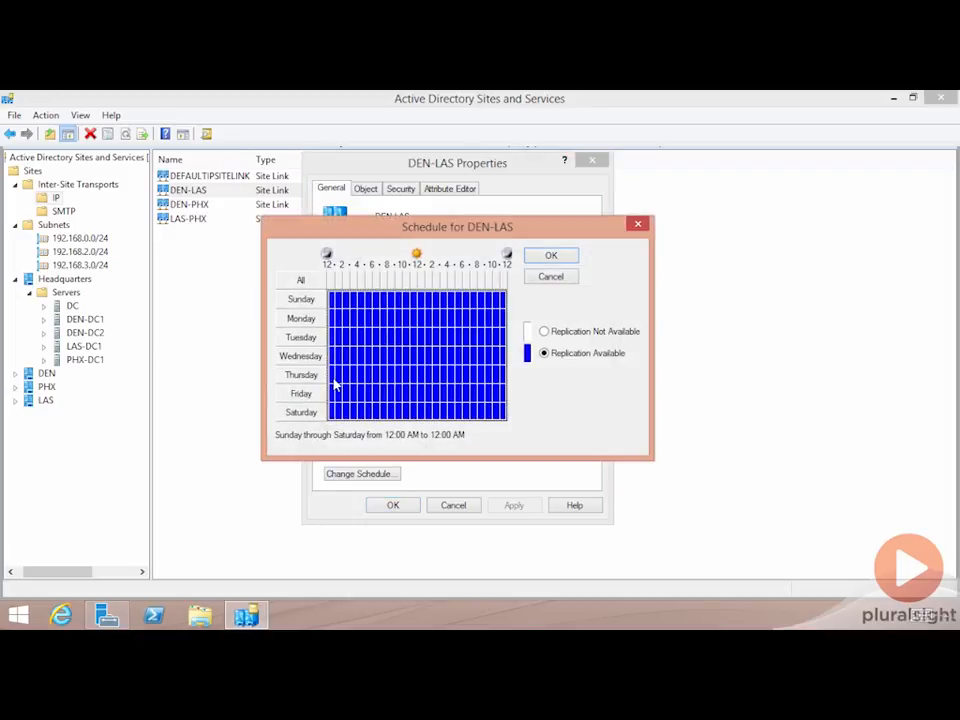
{"action": "left_click", "coordinate": [550, 278]}
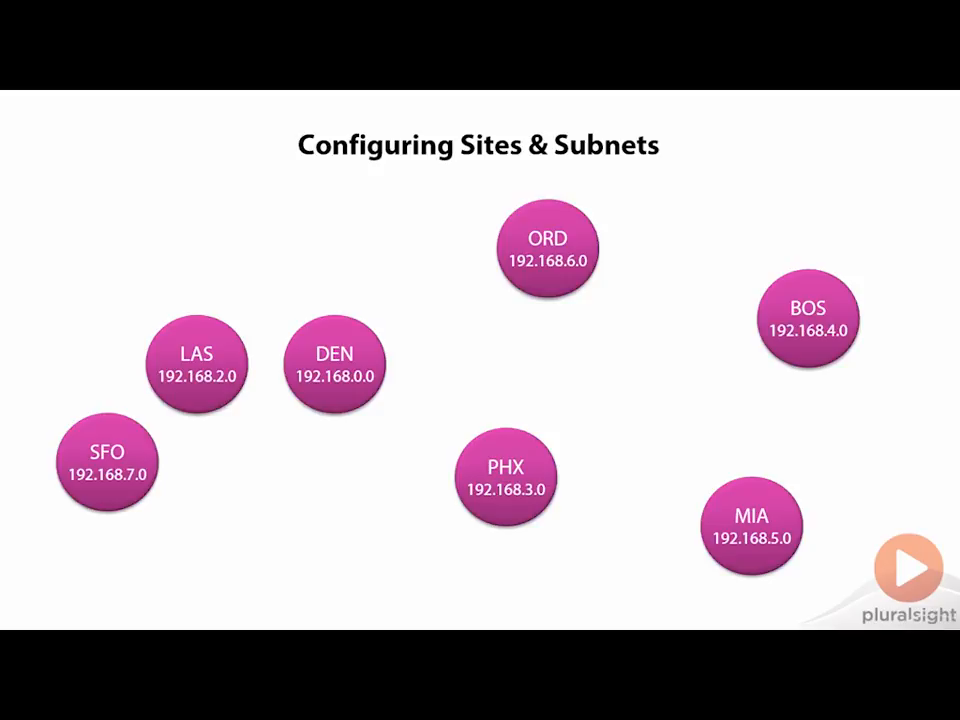
{"action": "left_click_drag", "start_coordinate": [284, 368], "coordinate": [250, 368]}
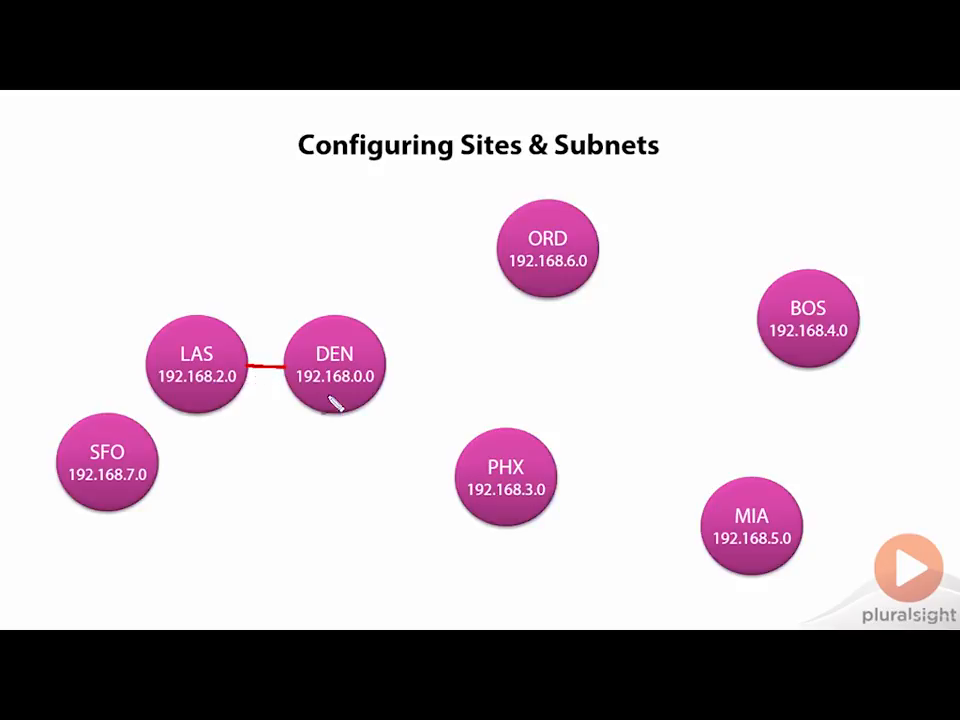